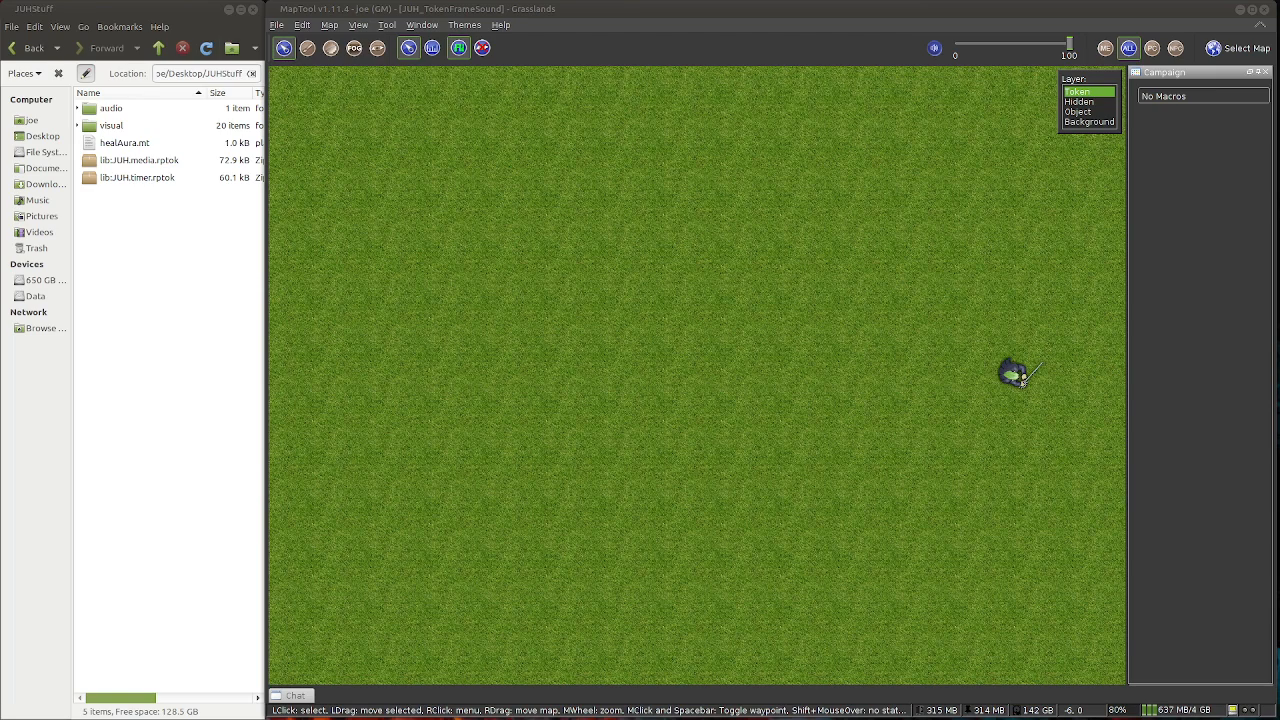
Place the lib:JUH.timer.rptok and lib:JUH.media.rptok library tokens on the Grasslands map, one below the other
{"action": "left_click", "coordinate": [136, 162]}
{"action": "left_click", "coordinate": [150, 178]}
{"action": "left_click_drag", "start_coordinate": [128, 181], "coordinate": [330, 134]}
{"action": "left_click_drag", "start_coordinate": [166, 160], "coordinate": [339, 259]}
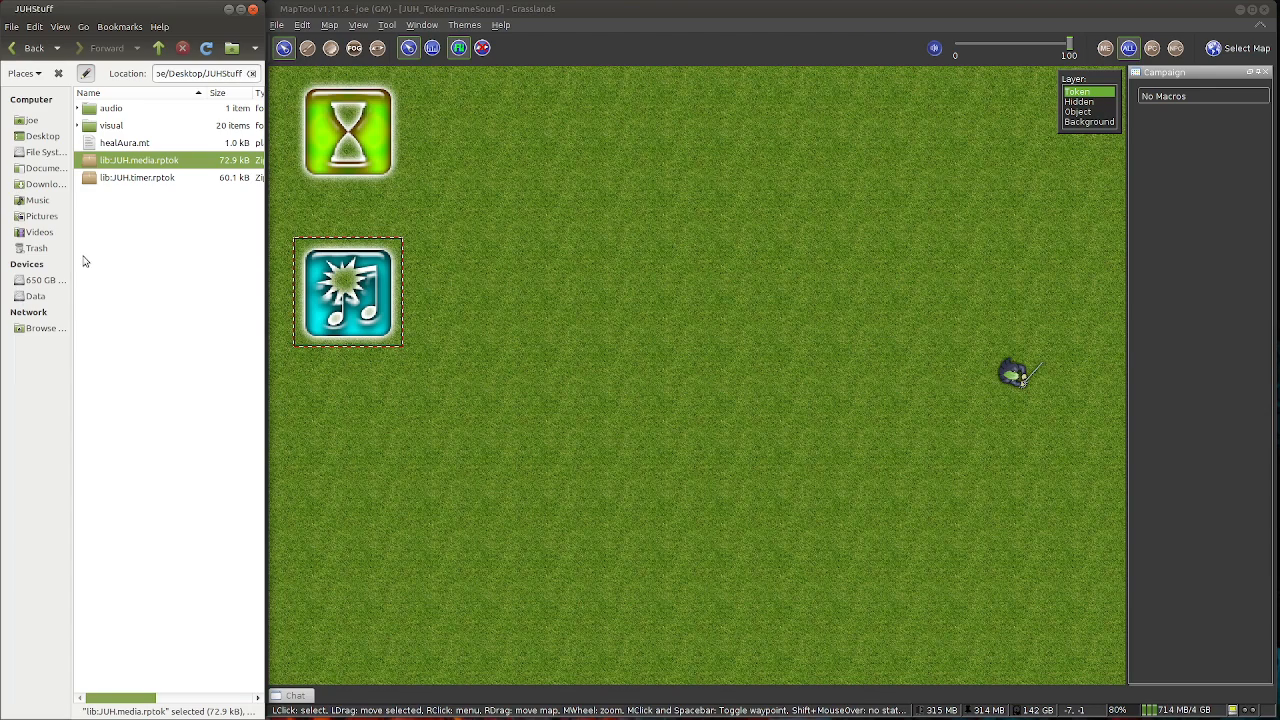
Place audio:heal.mp3 from the audio folder on the map's Object layer, below the media library token
{"action": "double_click", "coordinate": [119, 113]}
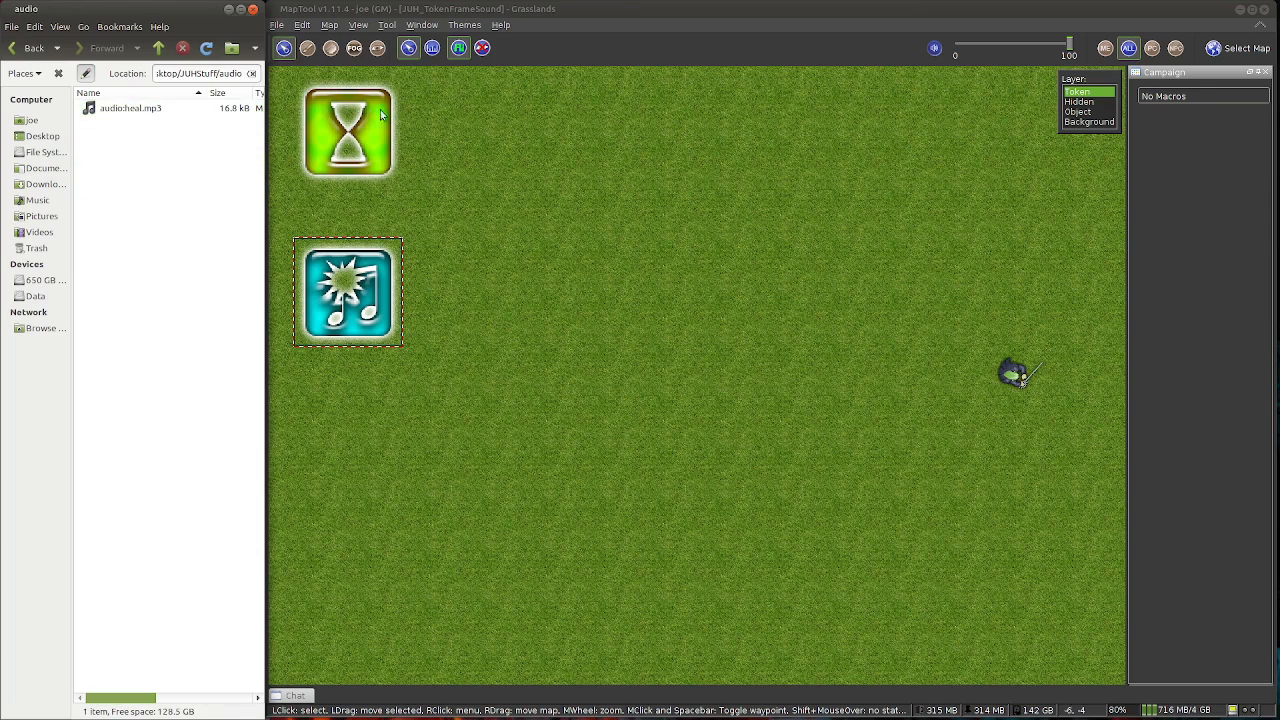
{"action": "left_click", "coordinate": [1078, 111]}
{"action": "left_click_drag", "start_coordinate": [121, 108], "coordinate": [344, 410]}
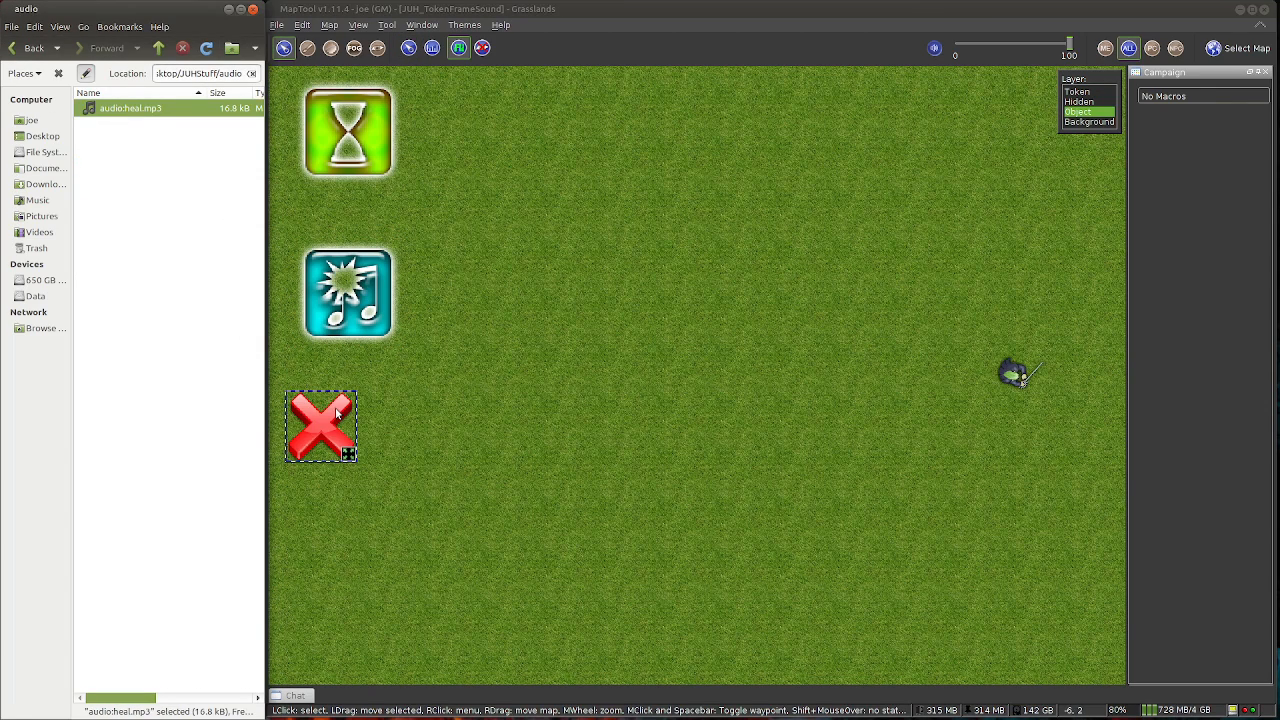
Place all the images image:heal0.png to image:heal19.png from the visual folder on the Object layer, below the audio token
{"action": "left_click", "coordinate": [158, 47]}
{"action": "double_click", "coordinate": [120, 124]}
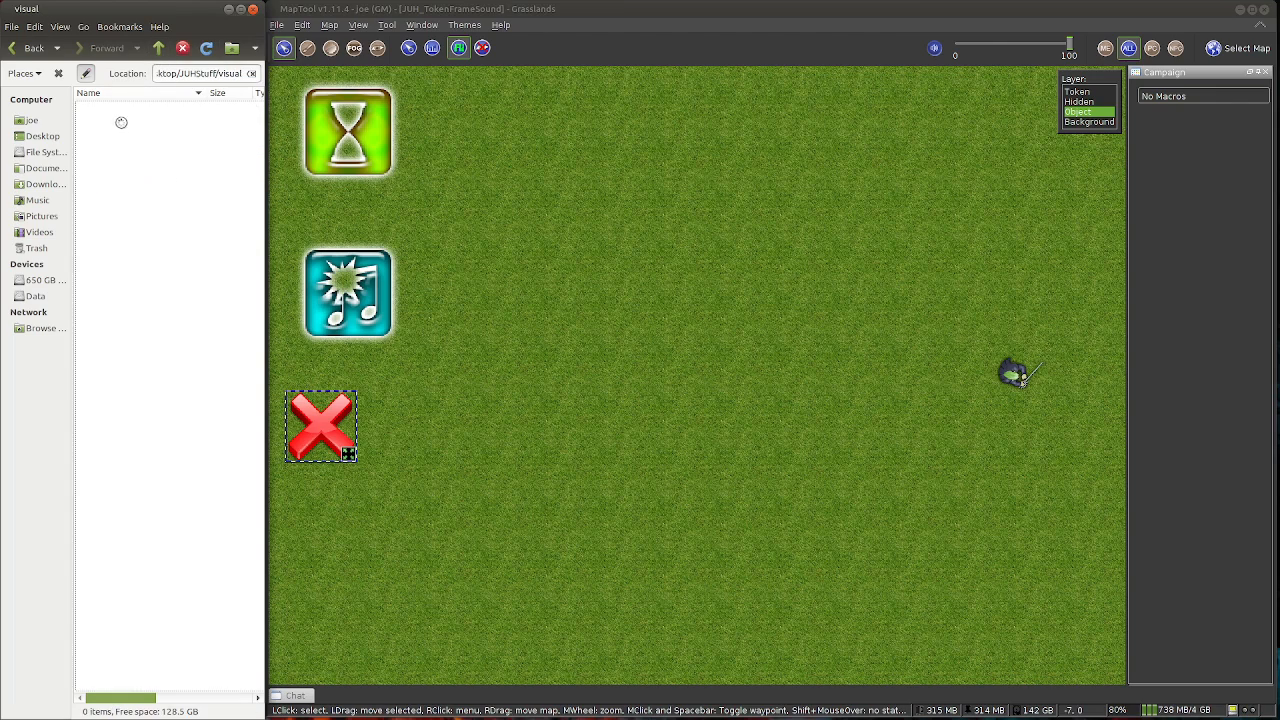
{"action": "left_click", "coordinate": [133, 110]}
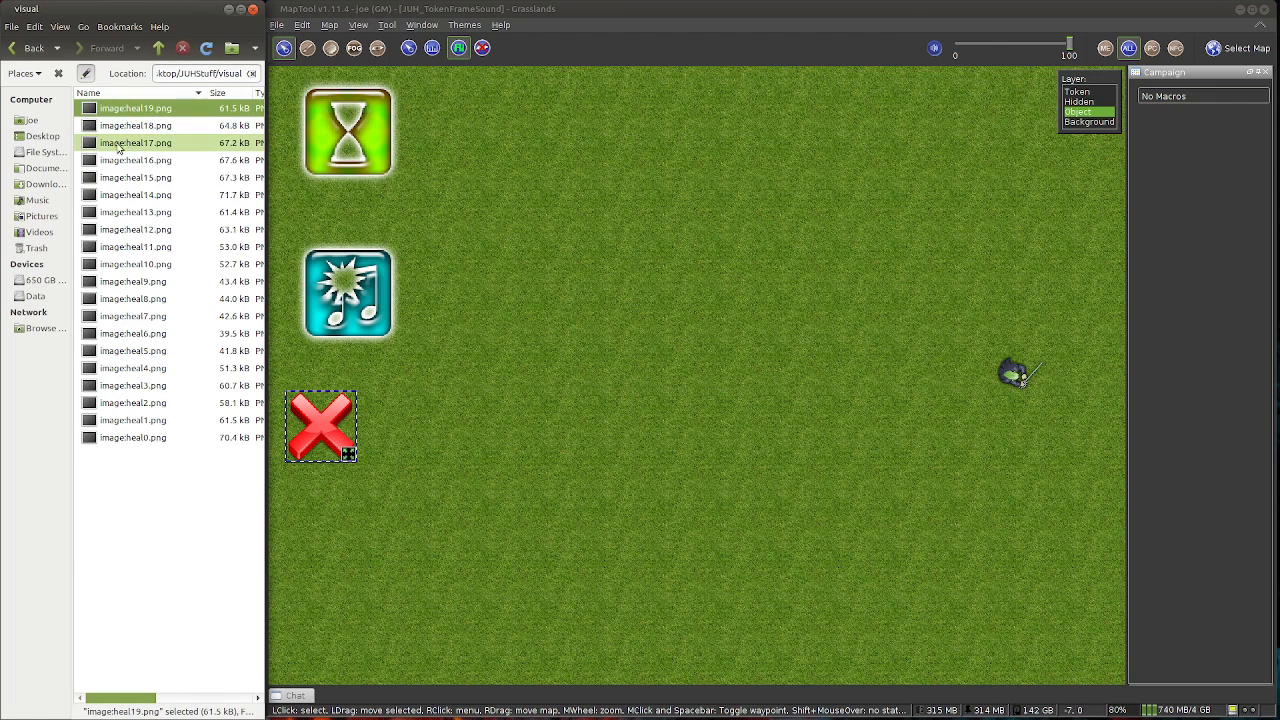
{"action": "left_click", "coordinate": [174, 440], "text": "shift"}
{"action": "mouse_move", "coordinate": [100, 358]}
{"action": "left_mouse_down"}
{"action": "mouse_move", "coordinate": [350, 558]}
{"action": "mouse_move", "coordinate": [327, 543]}
{"action": "left_mouse_up"}
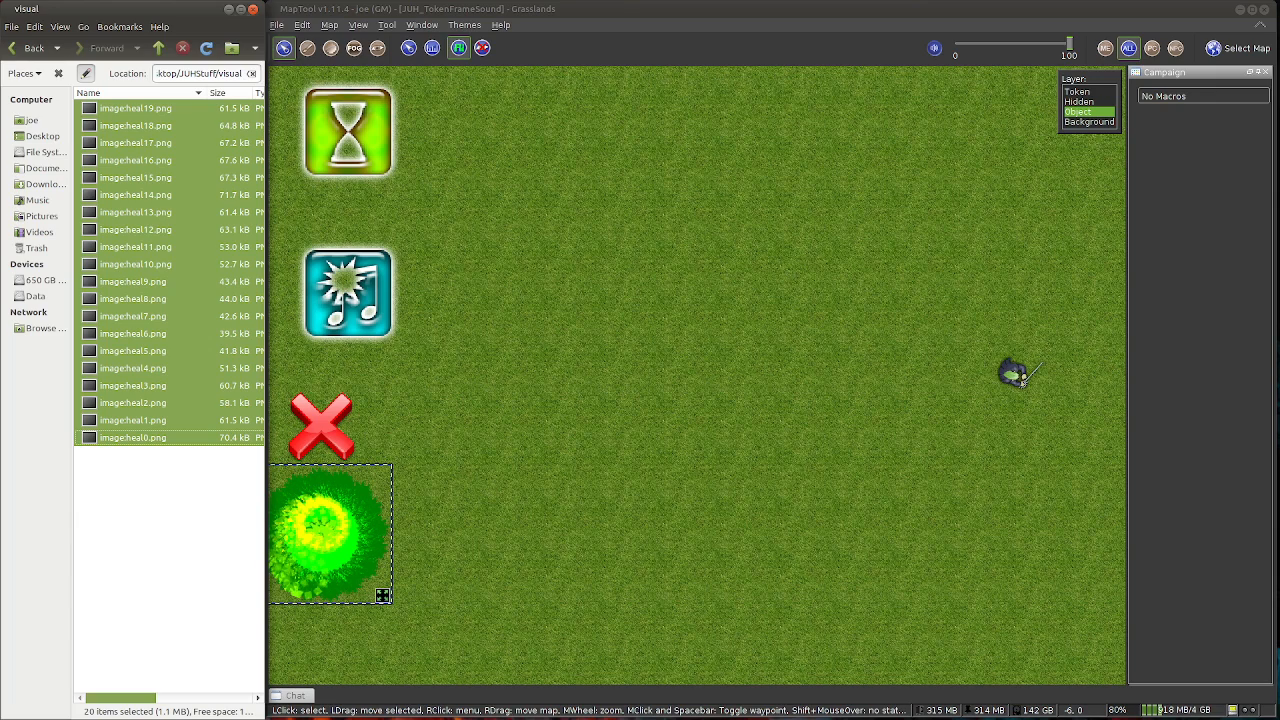
{"action": "left_click", "coordinate": [470, 546]}
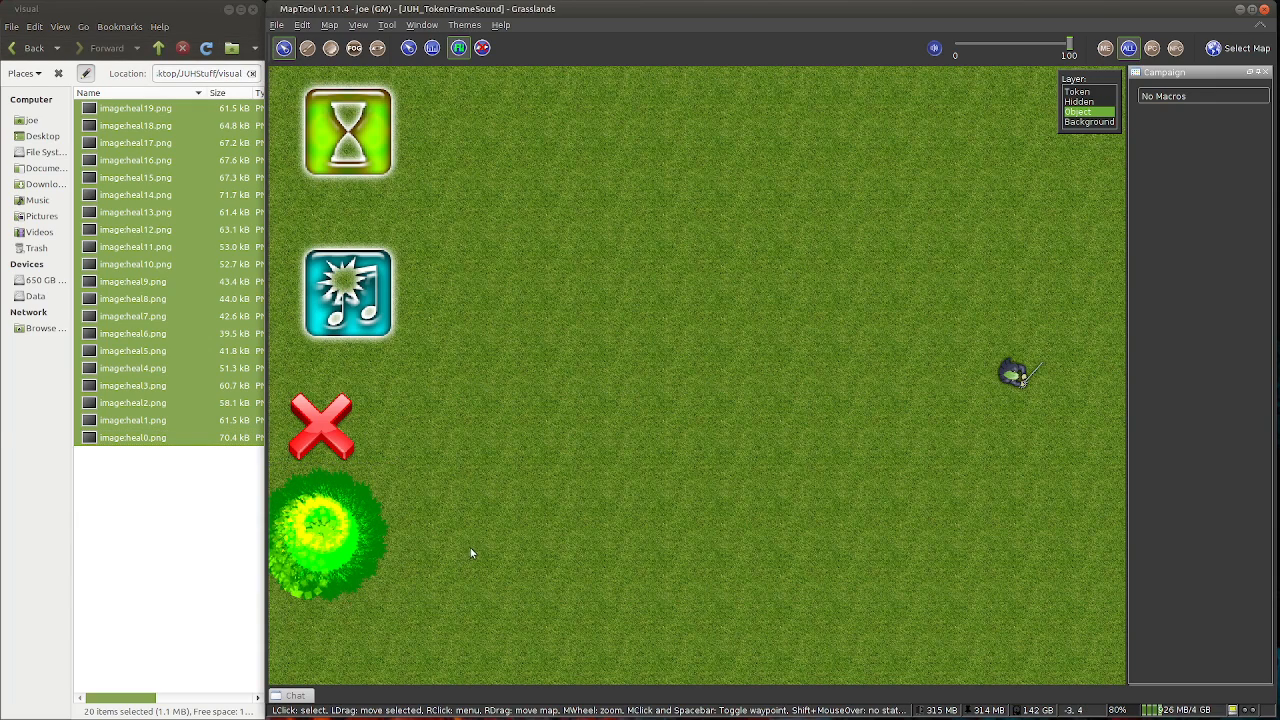
Move the uppermost heal image beside its stack and paste a copy of it on the Token layer near the character
{"action": "left_click", "coordinate": [355, 576]}
{"action": "left_click_drag", "start_coordinate": [355, 576], "coordinate": [515, 575]}
{"action": "right_click", "coordinate": [472, 492]}
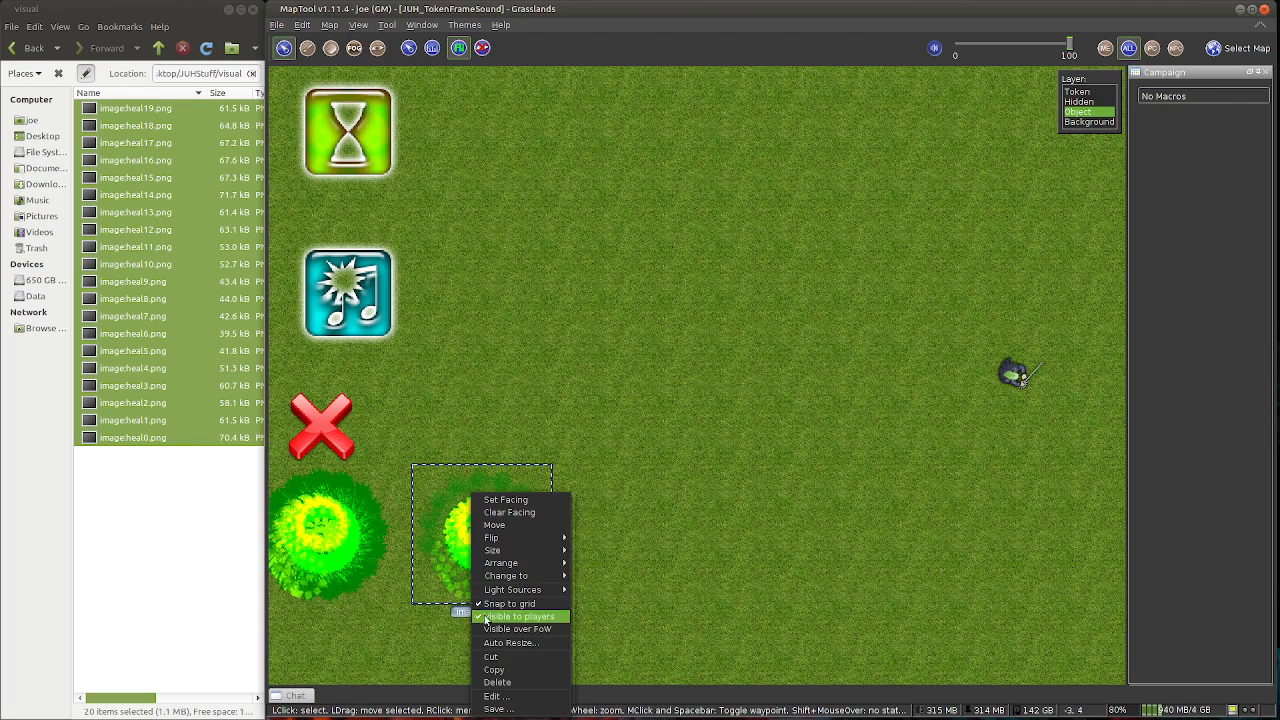
{"action": "left_click", "coordinate": [500, 670]}
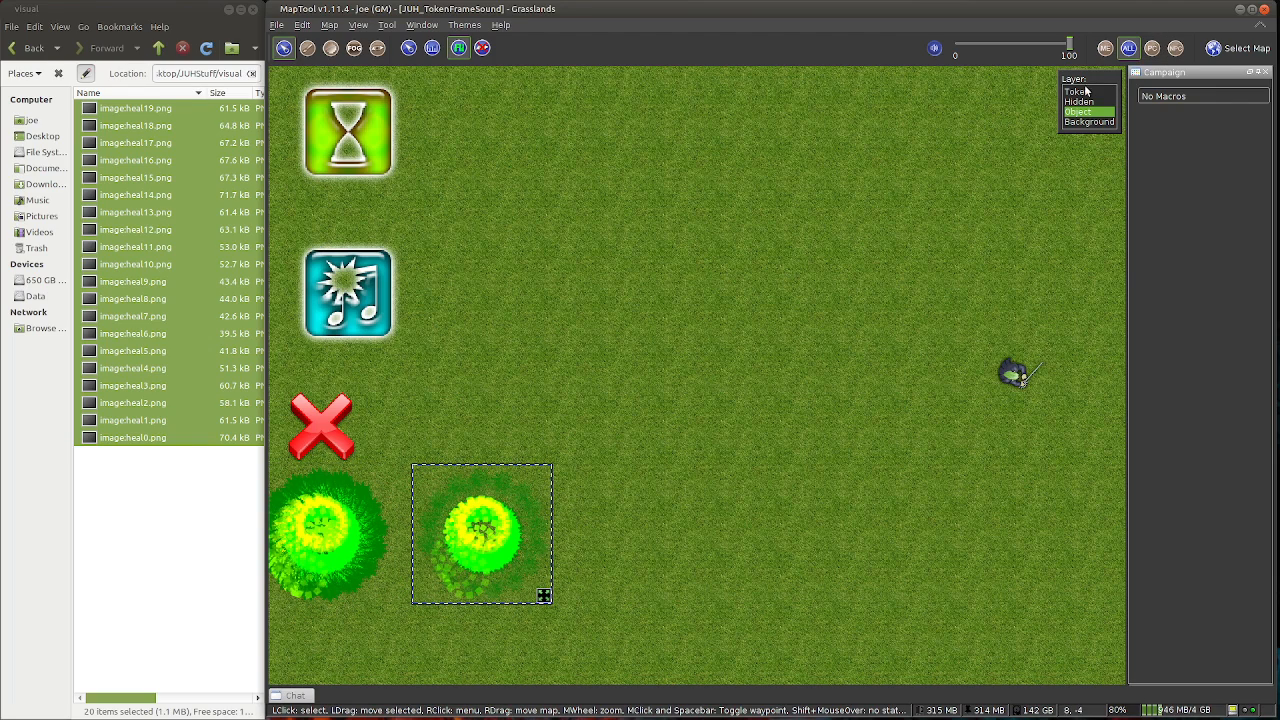
{"action": "left_click", "coordinate": [1078, 92]}
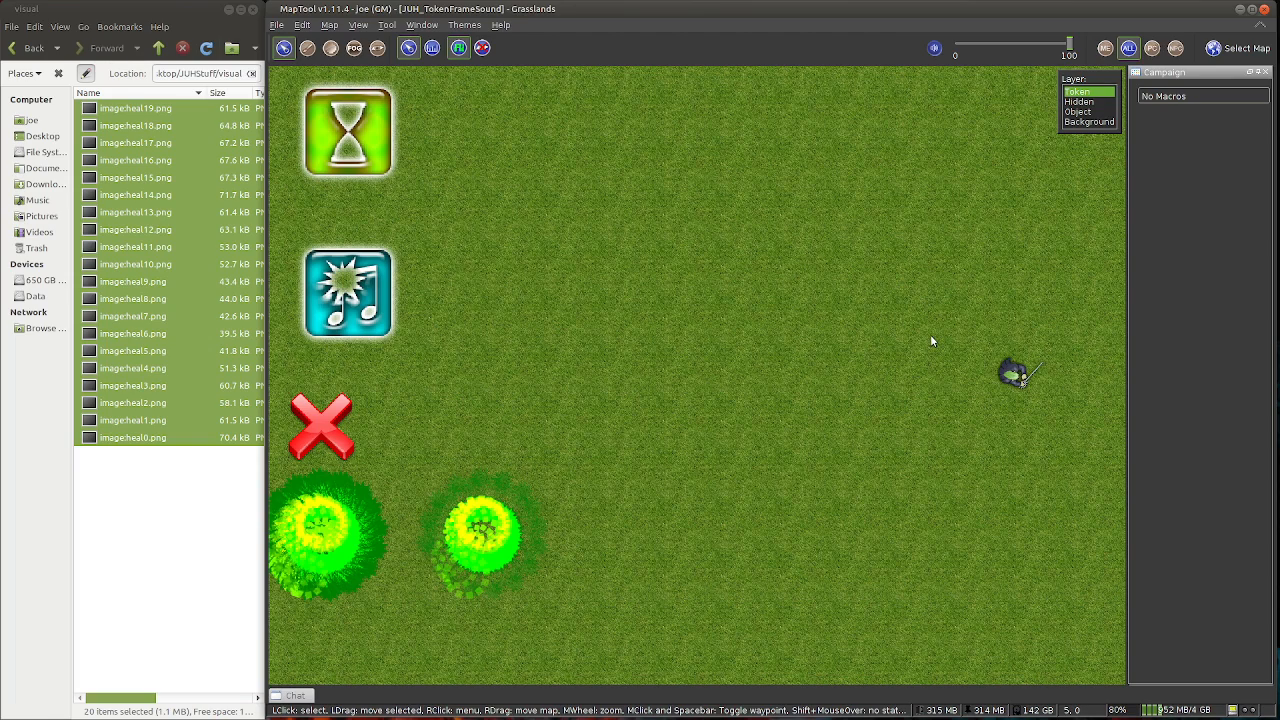
{"action": "key", "text": "ctrl+v"}
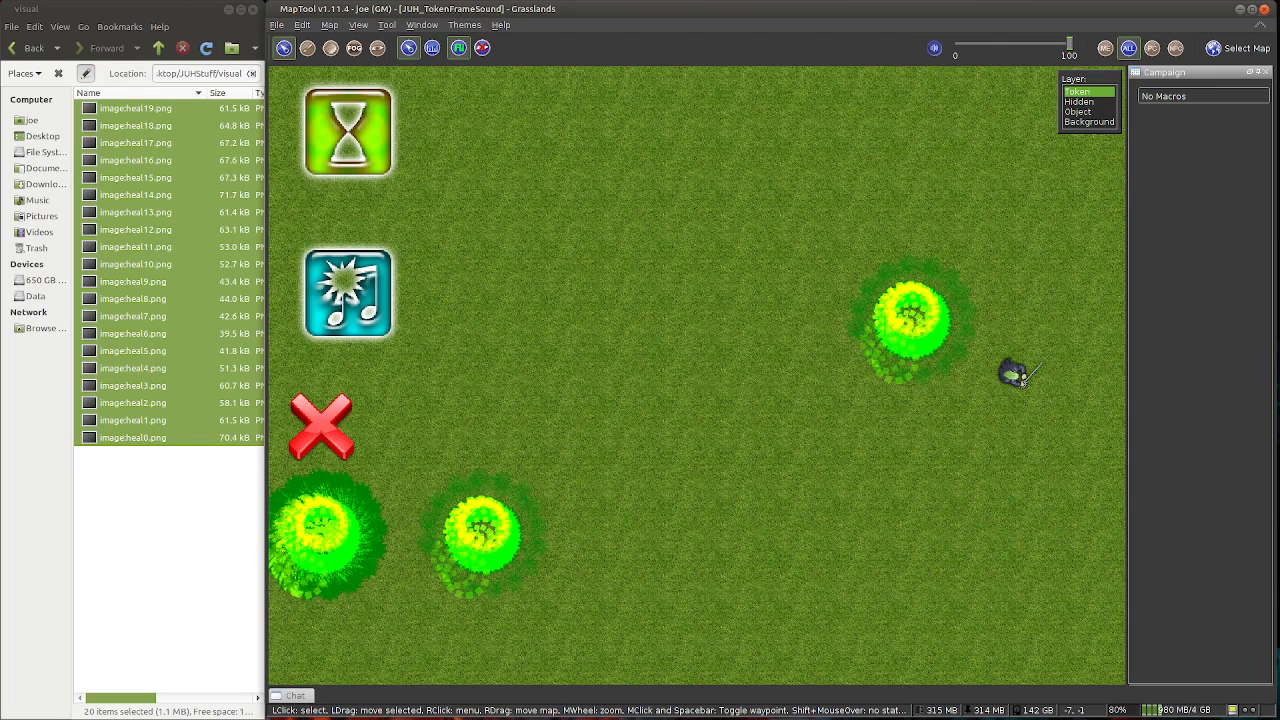
Add a new campaign macro and label it heal
{"action": "right_click", "coordinate": [1167, 109]}
{"action": "left_click", "coordinate": [1186, 120]}
{"action": "right_click", "coordinate": [1157, 100]}
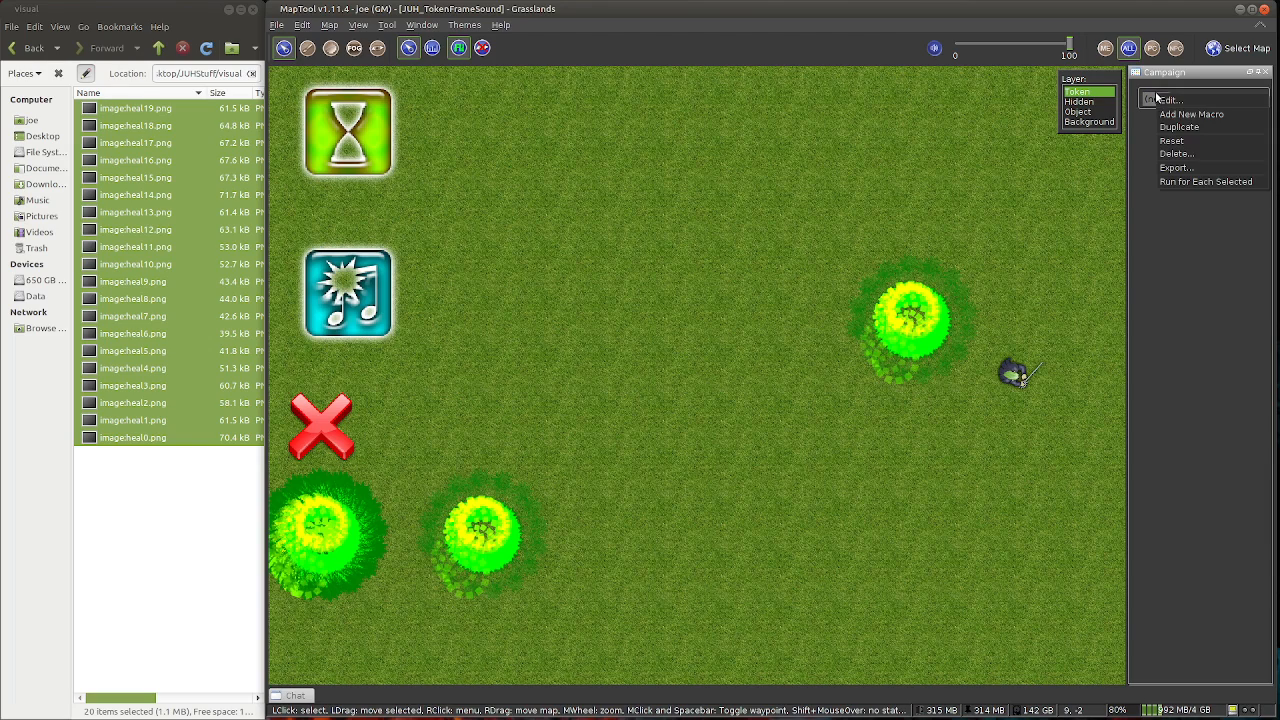
{"action": "left_click", "coordinate": [1165, 102]}
{"action": "left_click", "coordinate": [338, 74]}
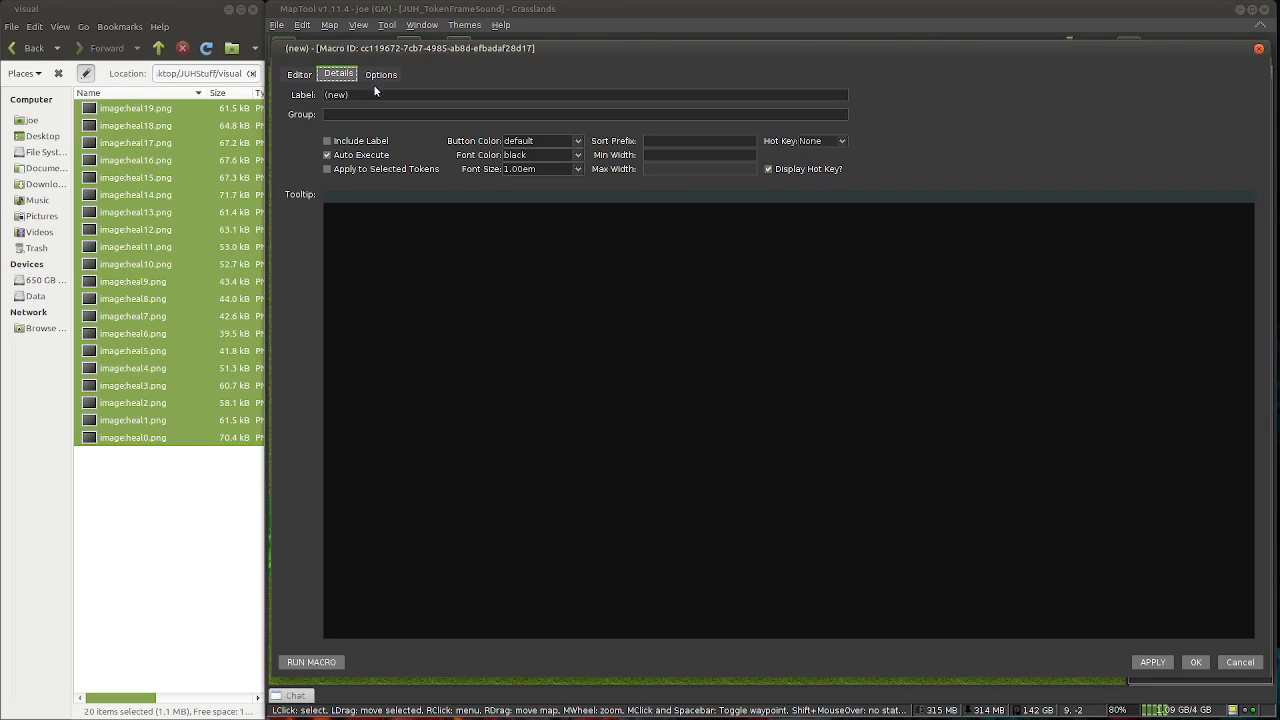
{"action": "type", "text": "heal"}
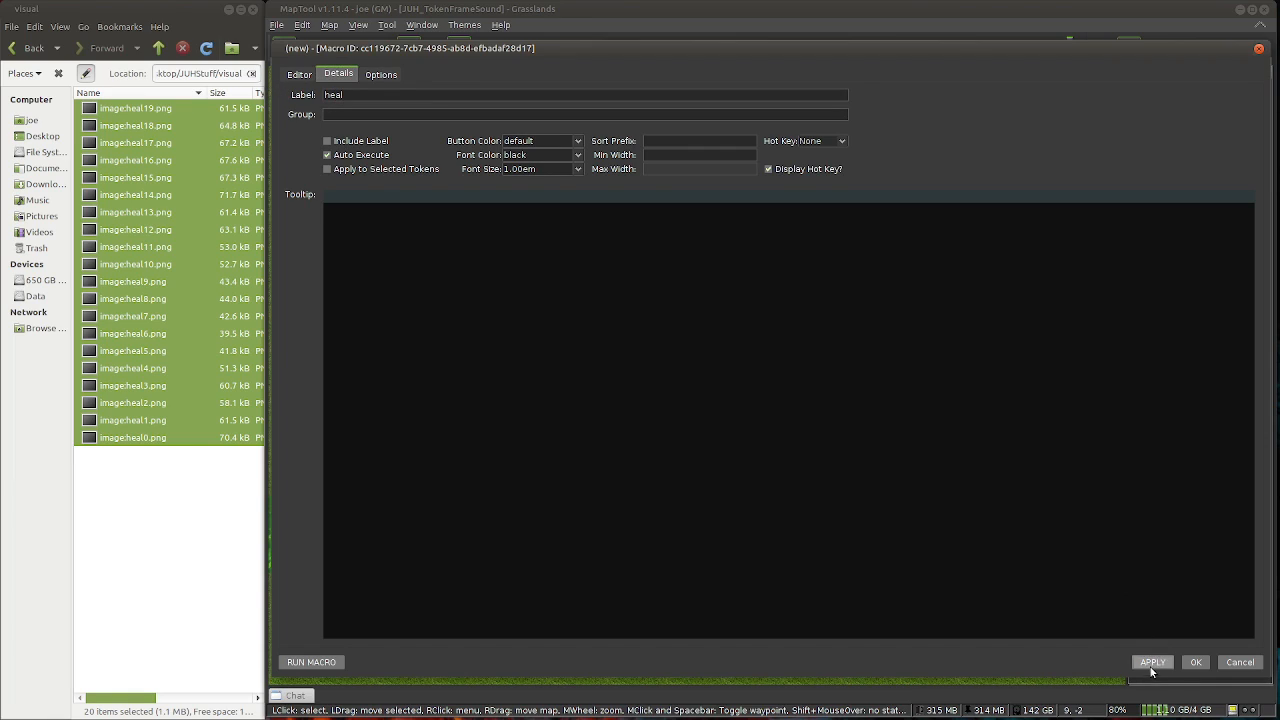
{"action": "left_click", "coordinate": [1198, 662]}
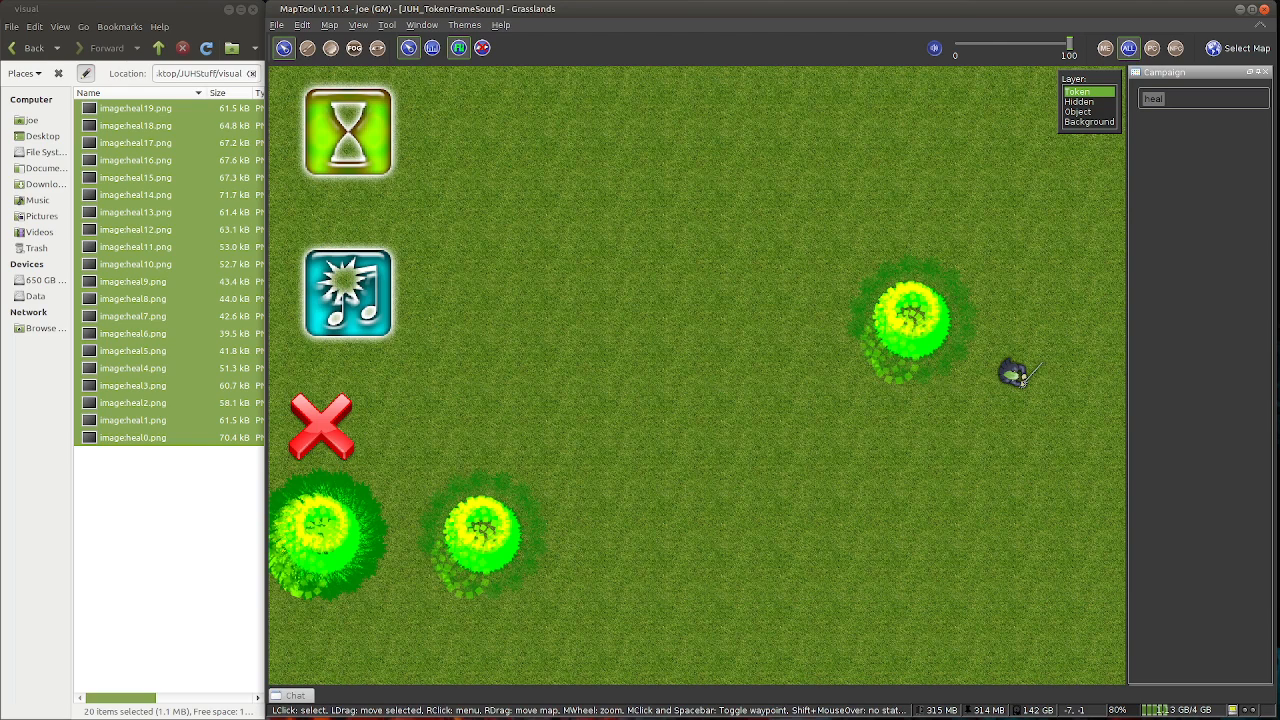
Switch to Sublime Text, review the healAura.mt script and copy all of its contents
{"action": "key", "text": "alt+Tab"}
{"action": "scroll", "coordinate": [749, 314], "scroll_direction": "up", "scroll_amount": 15}
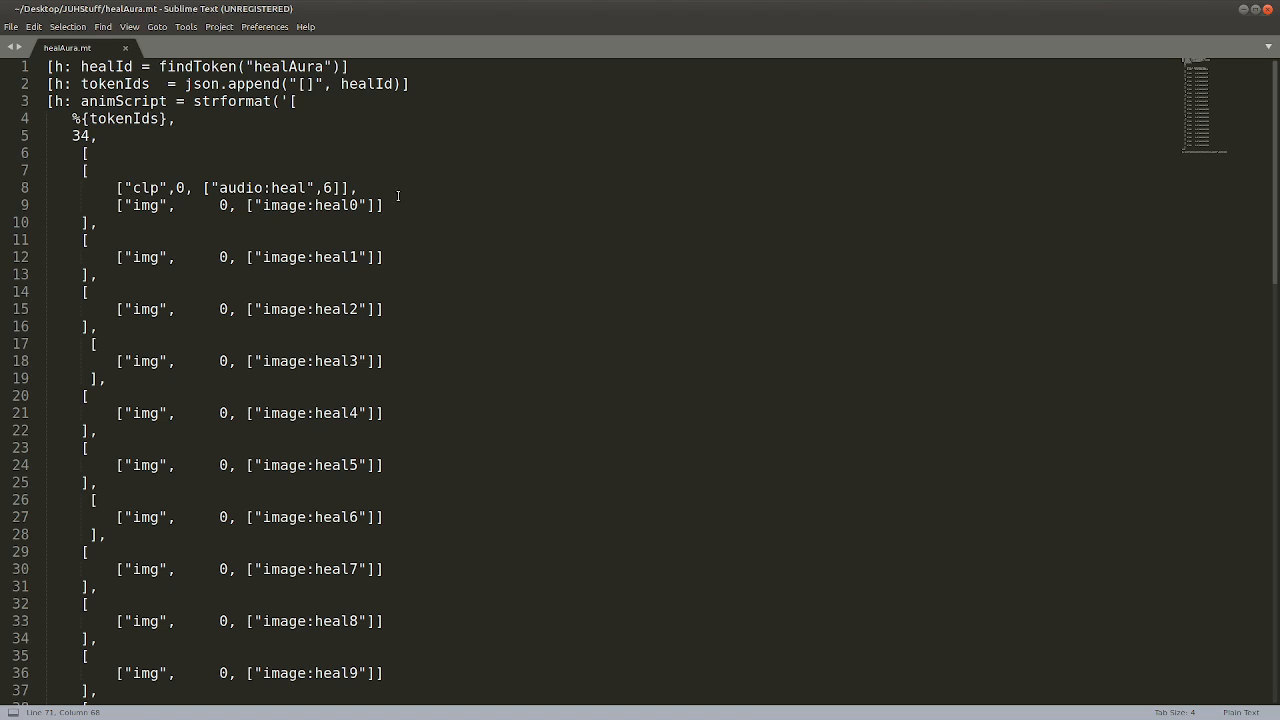
{"action": "scroll", "coordinate": [346, 247], "scroll_direction": "down", "scroll_amount": 3}
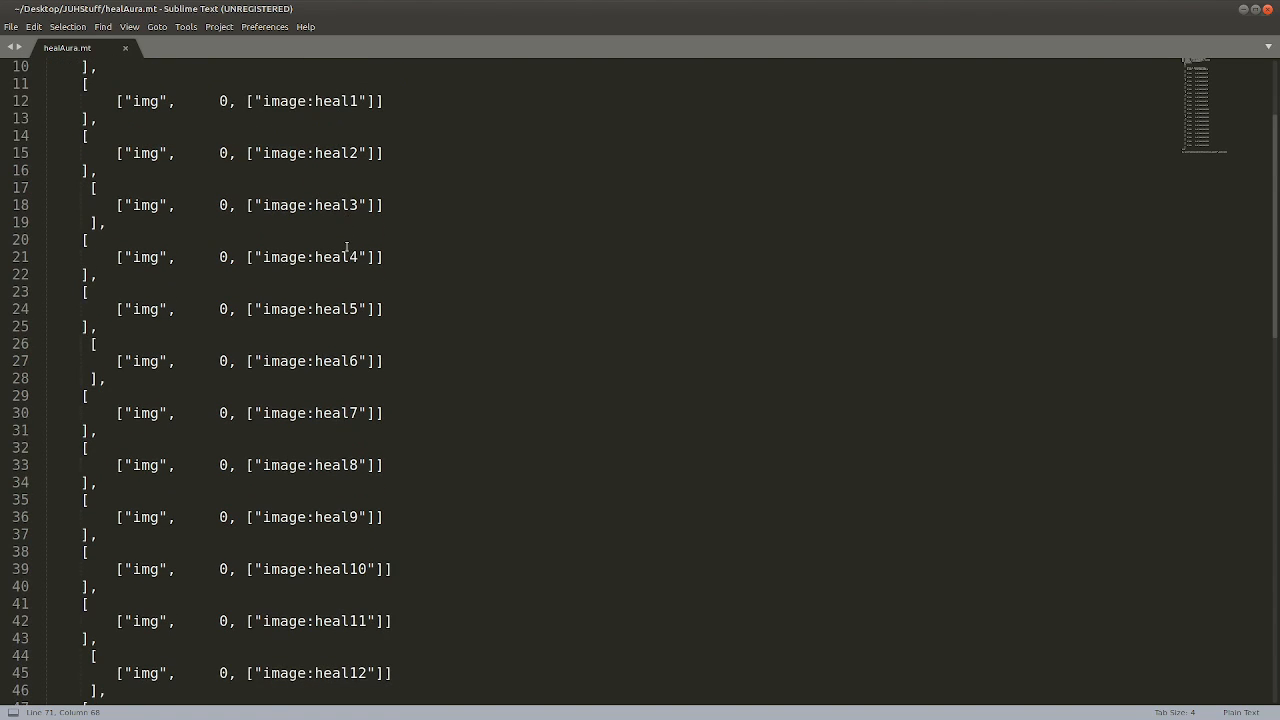
{"action": "scroll", "coordinate": [351, 356], "scroll_direction": "down", "scroll_amount": 15}
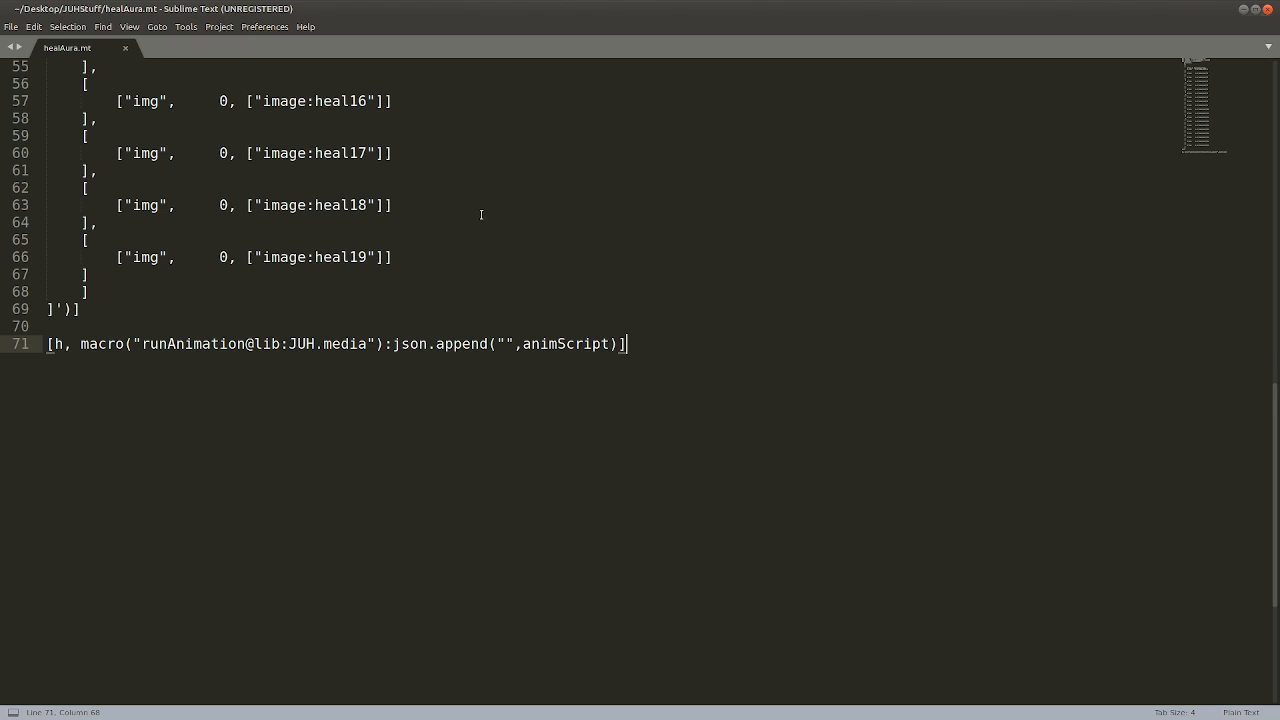
{"action": "scroll", "coordinate": [480, 214], "scroll_direction": "up", "scroll_amount": 5}
{"action": "key", "text": "ctrl+a"}
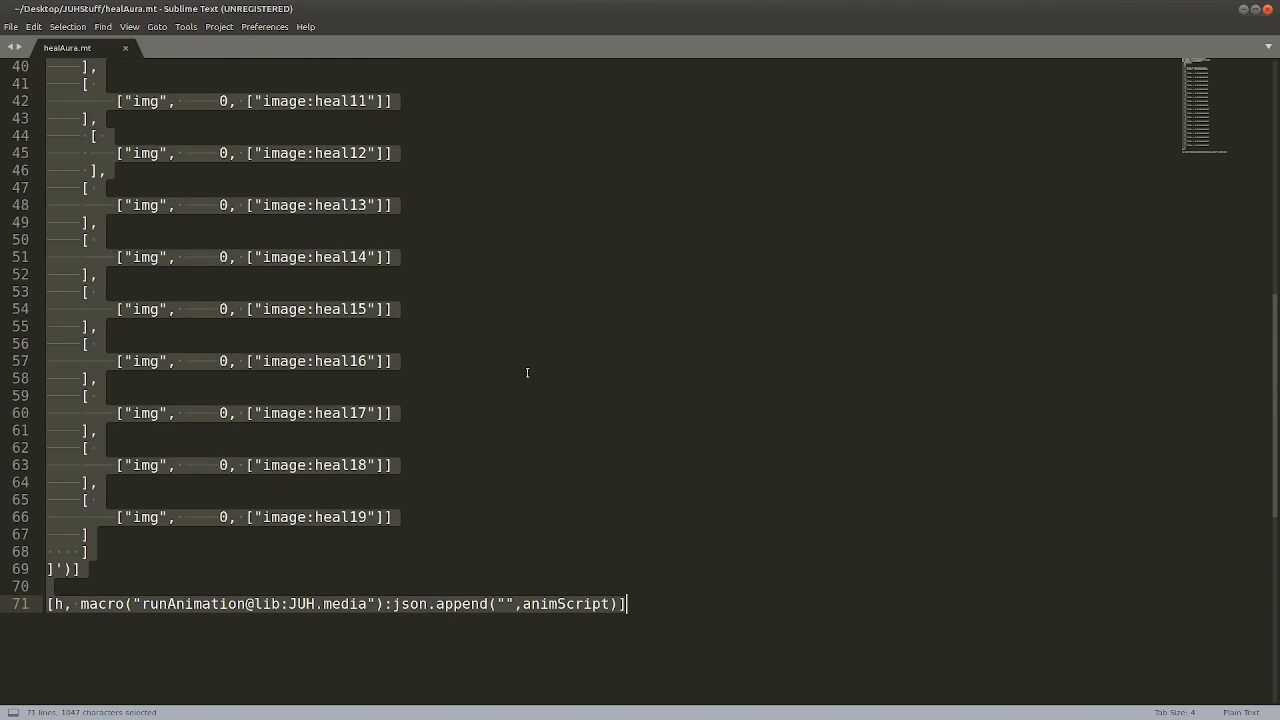
{"action": "left_click", "coordinate": [1243, 9]}
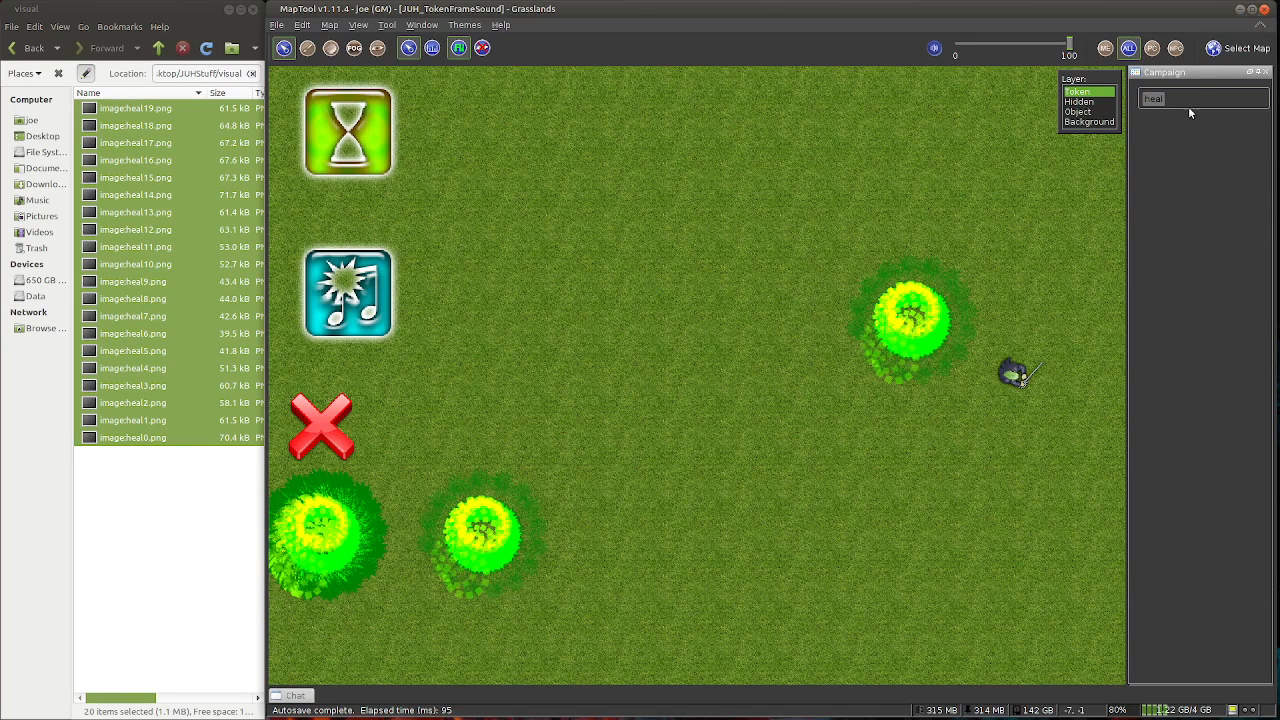
Paste the copied animation script into the heal campaign macro and save it
{"action": "right_click", "coordinate": [1152, 99]}
{"action": "left_click", "coordinate": [1170, 117]}
{"action": "left_click", "coordinate": [757, 223]}
{"action": "key", "text": "ctrl+v"}
{"action": "left_click", "coordinate": [1150, 662]}
{"action": "left_click", "coordinate": [1196, 662]}
Rename the heal image token on the Token layer to healAura
{"action": "left_click", "coordinate": [916, 323]}
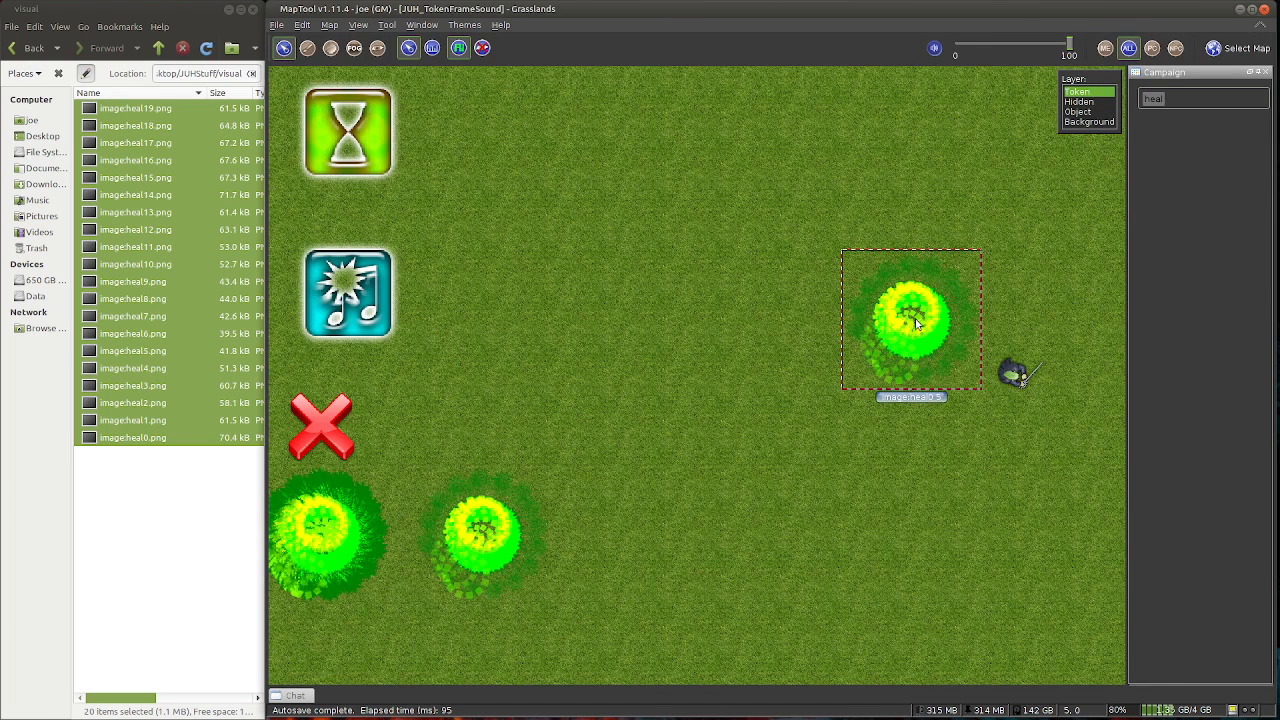
{"action": "right_click", "coordinate": [916, 323]}
{"action": "left_click", "coordinate": [974, 622]}
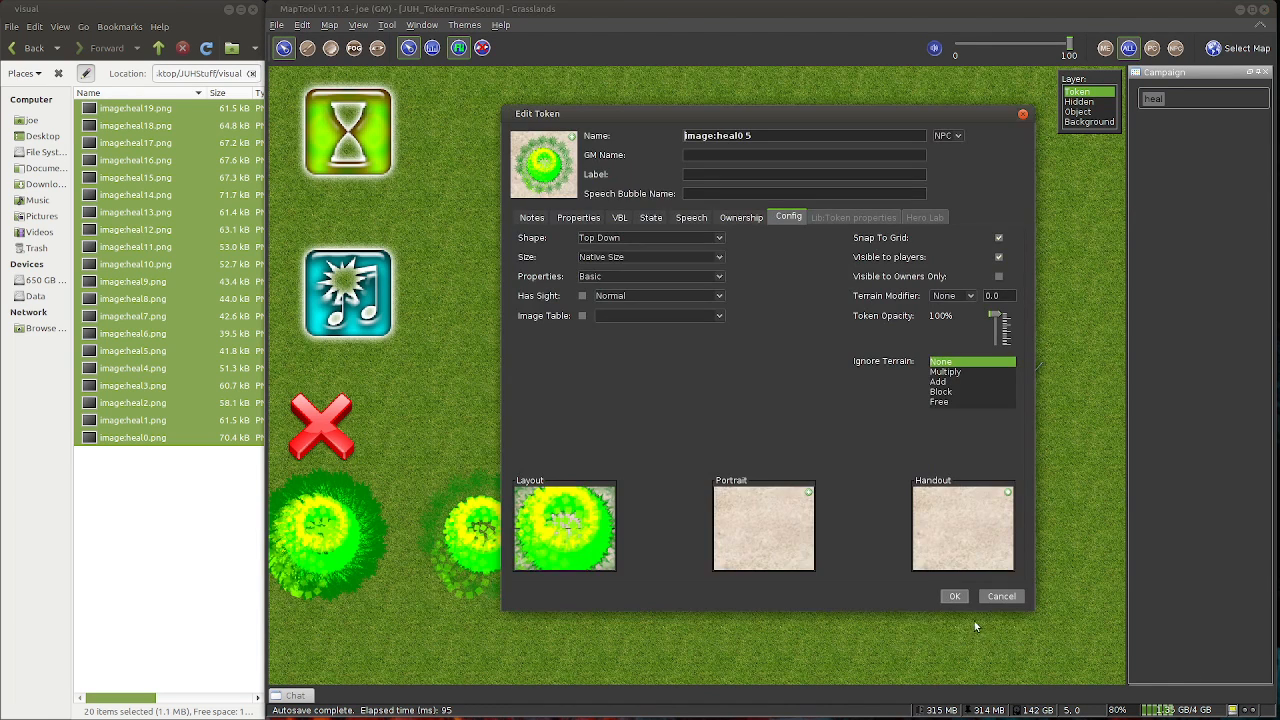
{"action": "left_click_drag", "start_coordinate": [783, 135], "coordinate": [497, 102]}
{"action": "type", "text": "healAura"}
{"action": "left_click", "coordinate": [957, 595]}
Return the file browser to the JUHStuff folder, select the character token and run the heal campaign macro
{"action": "left_click_drag", "start_coordinate": [912, 500], "coordinate": [609, 449]}
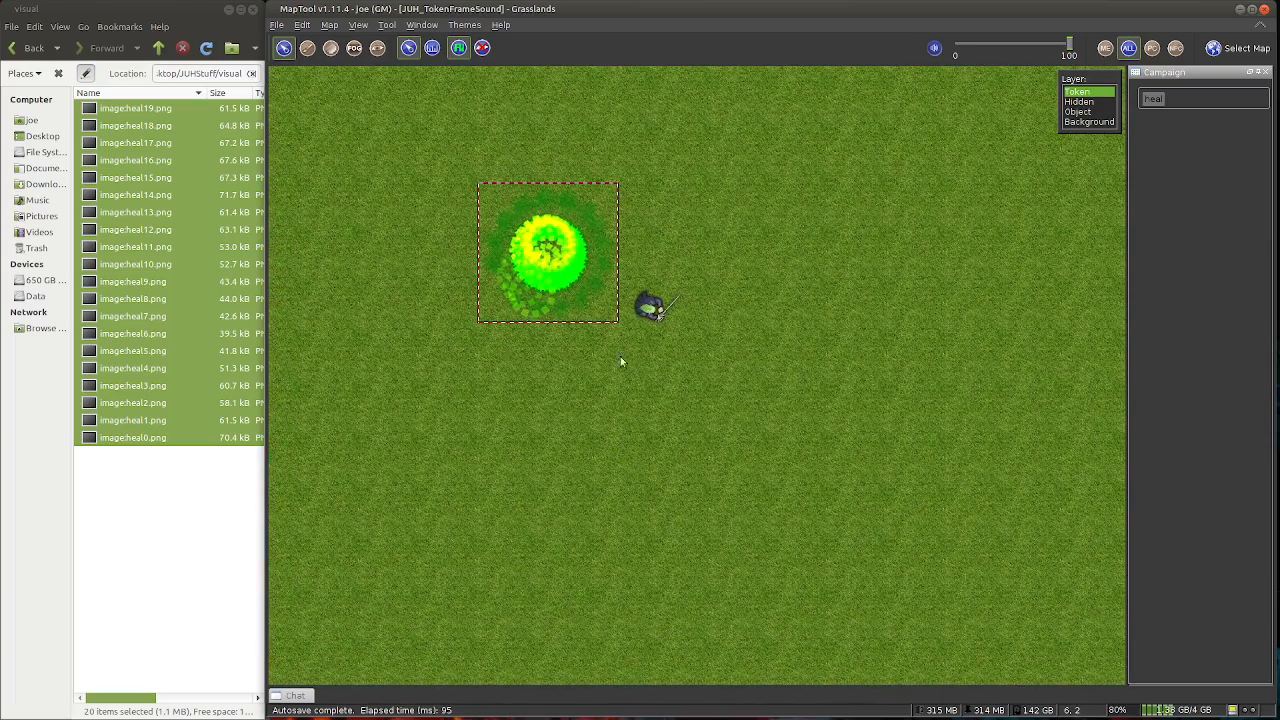
{"action": "left_click", "coordinate": [158, 49]}
{"action": "left_click", "coordinate": [652, 308]}
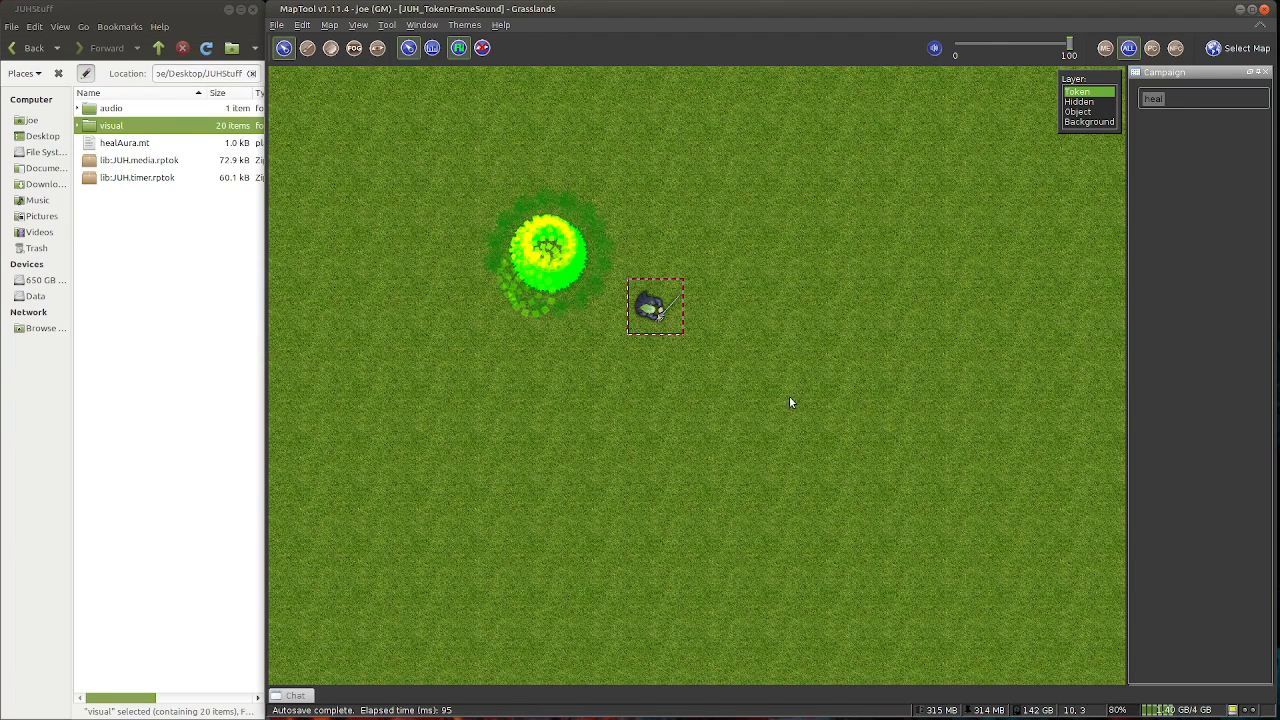
{"action": "left_click_drag", "start_coordinate": [789, 402], "coordinate": [880, 466]}
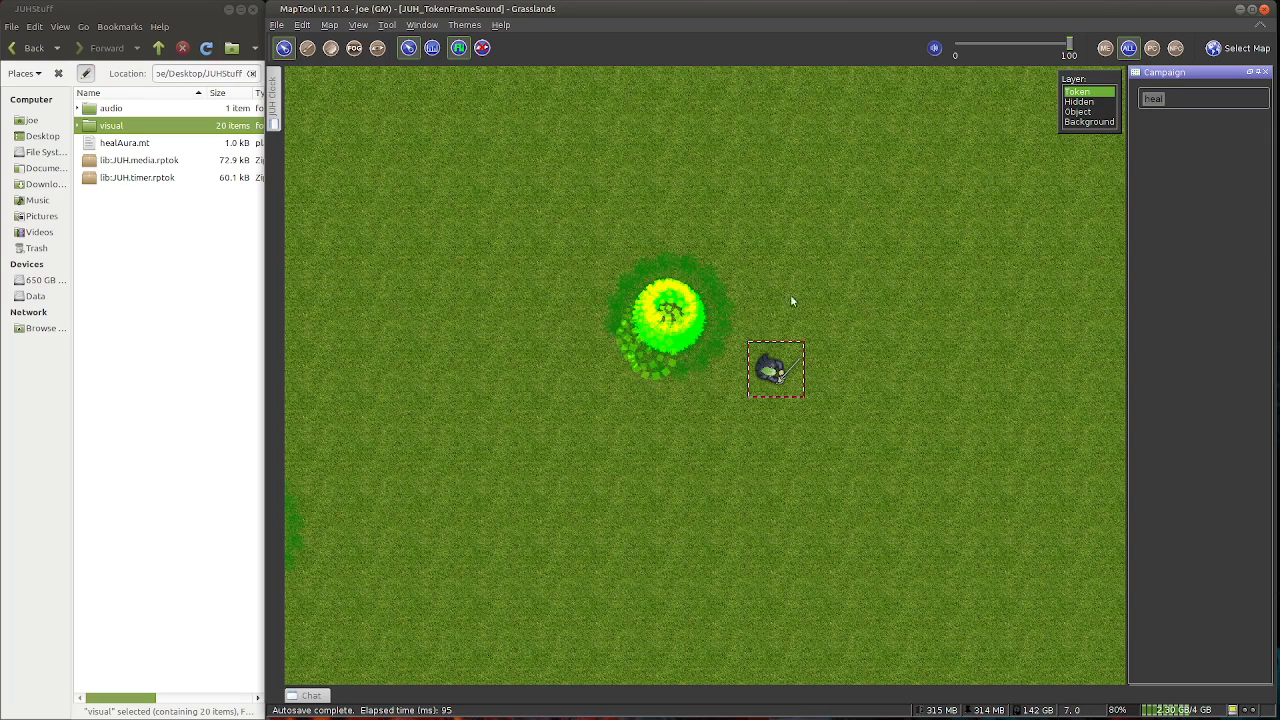
{"action": "double_click", "coordinate": [1156, 99]}
{"action": "left_click", "coordinate": [1157, 99]}
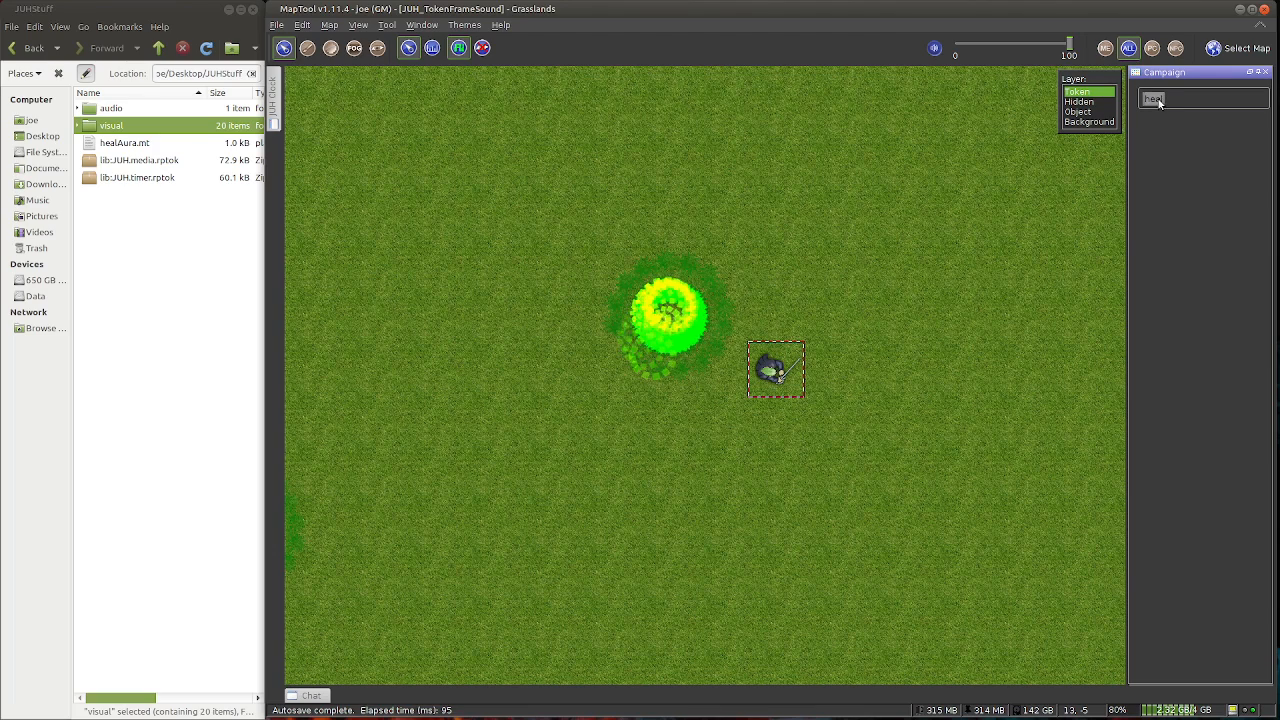